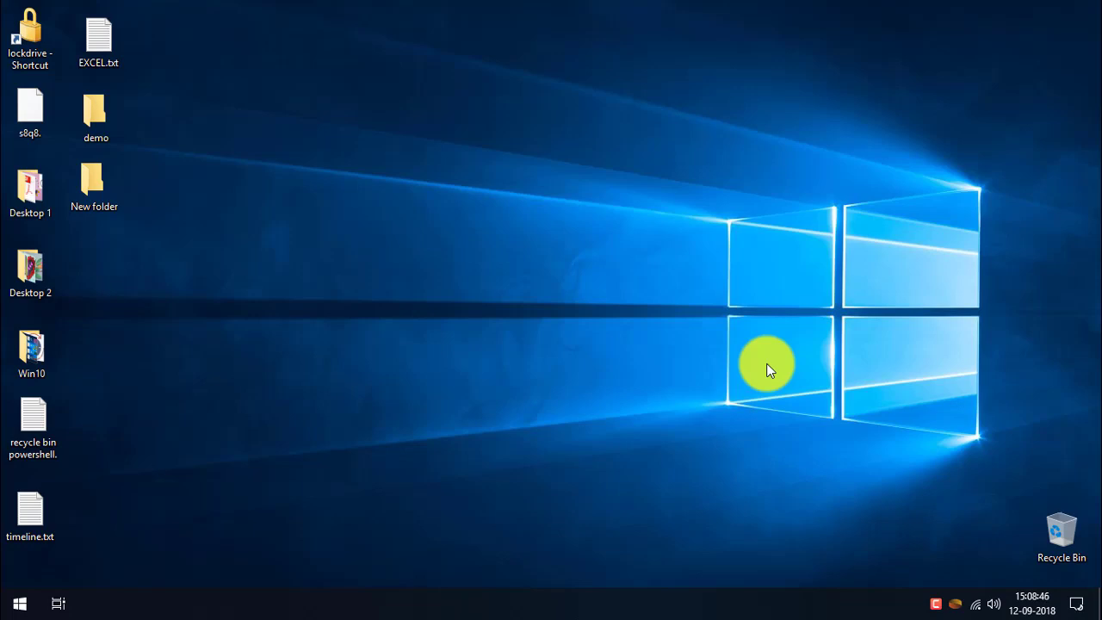
Step: Choose New > Shortcut from the desktop's right-click menu to launch the Create Shortcut wizard
right_click(358, 245)
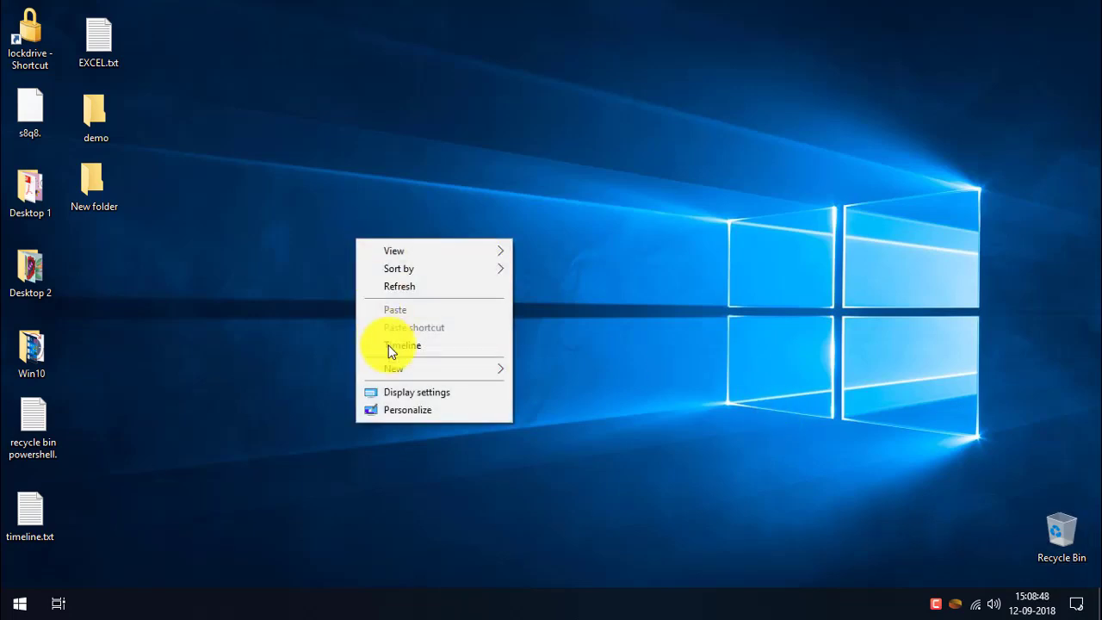
mouse_move(416, 369)
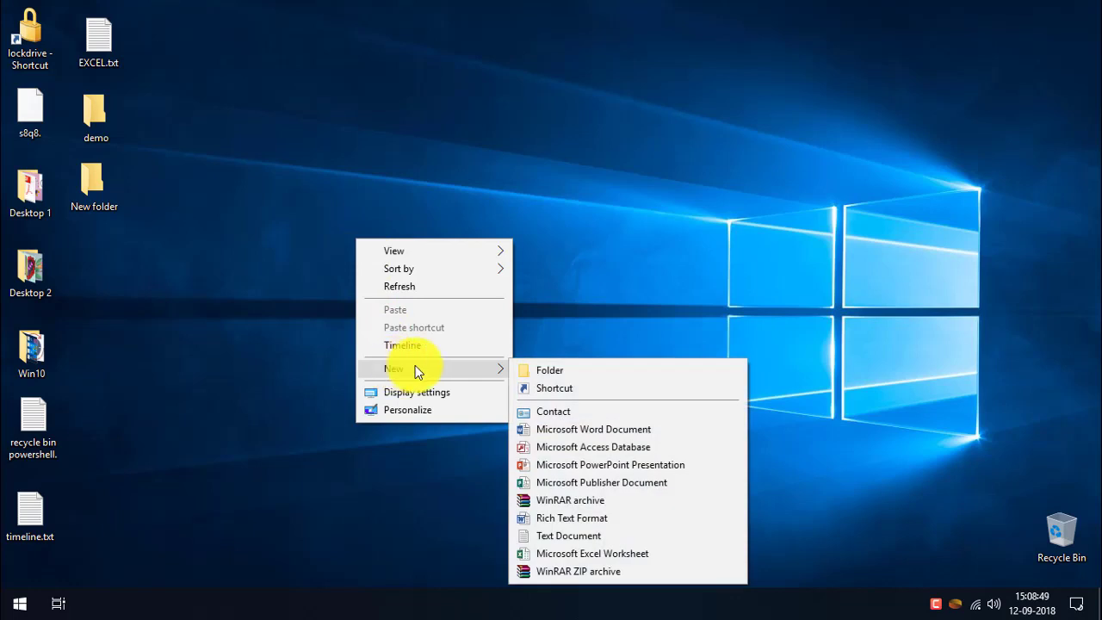
click(544, 388)
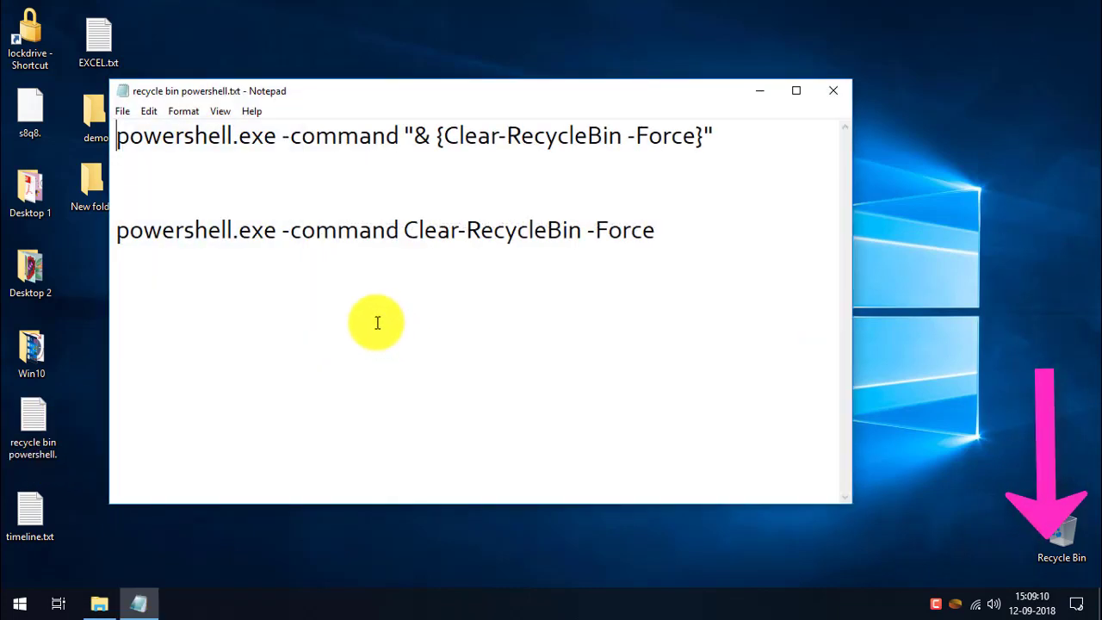
Step: Copy the line powershell.exe -command "& {Clear-RecycleBin -Force}" from Notepad
drag(117, 136, 715, 138)
drag(117, 231, 671, 233)
drag(117, 138, 713, 138)
right_click(673, 140)
click(693, 192)
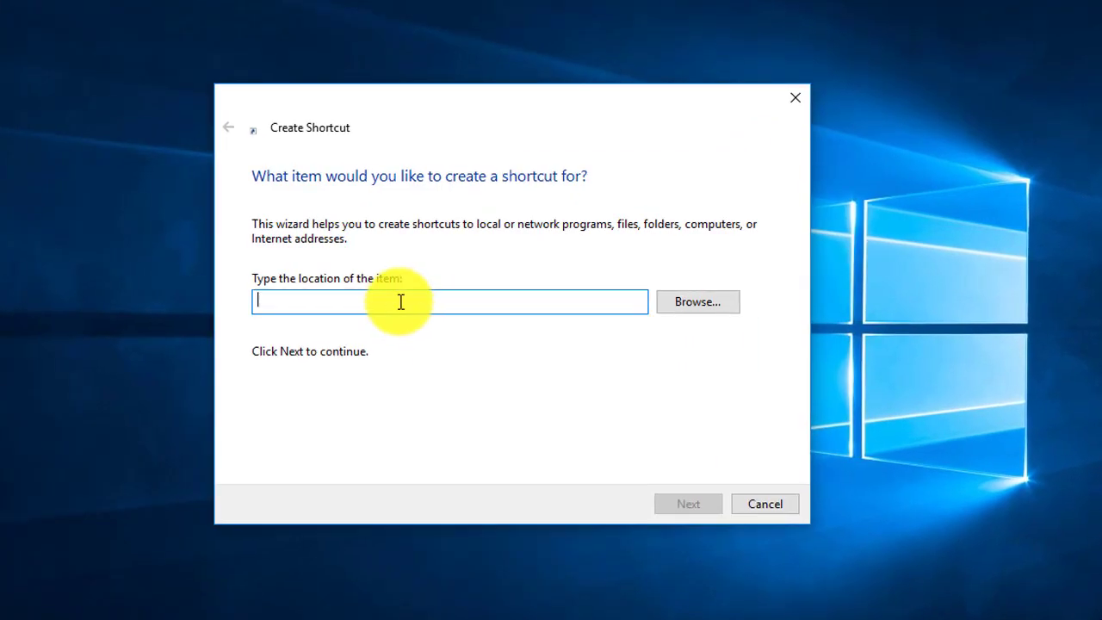
Step: Paste the Clear-RecycleBin command as the location and name the shortcut 'Empty Bin'
right_click(405, 300)
click(436, 386)
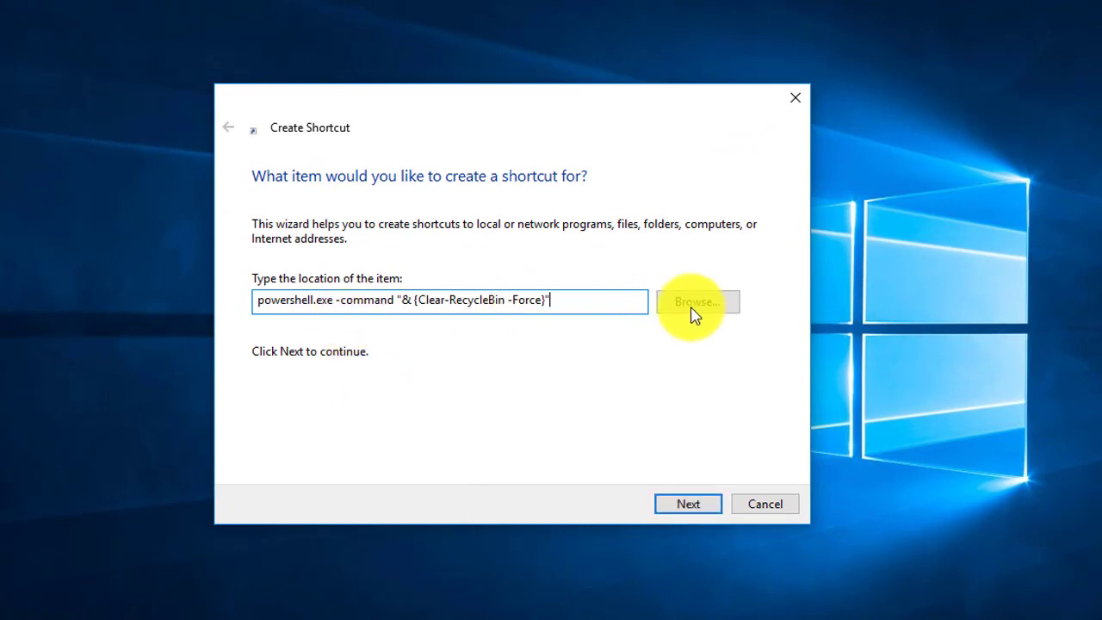
click(676, 508)
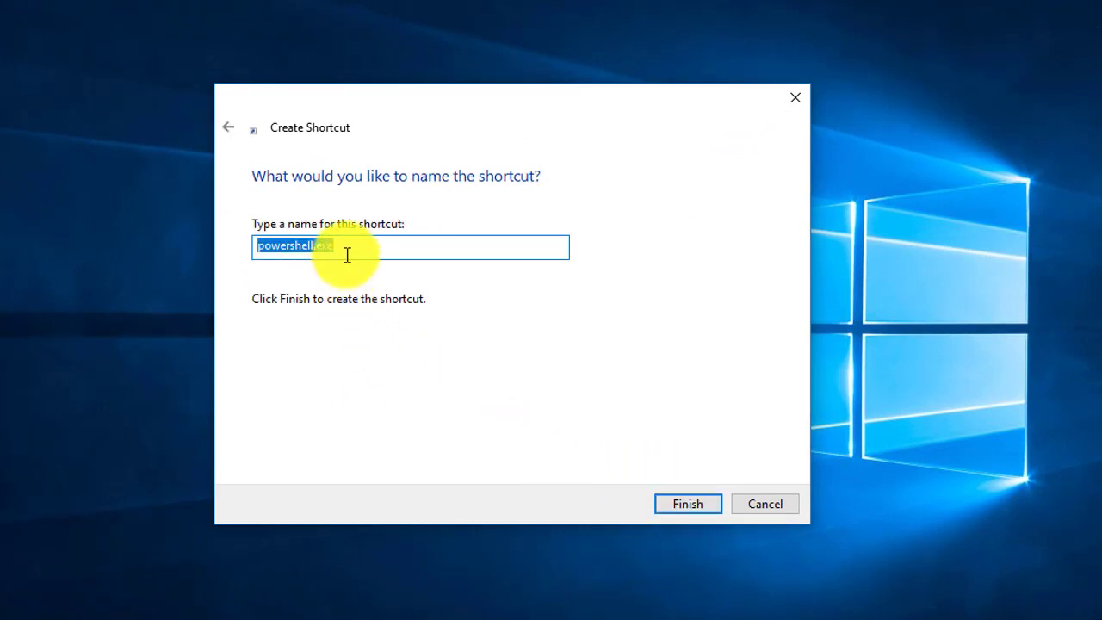
text(Empty Bin)
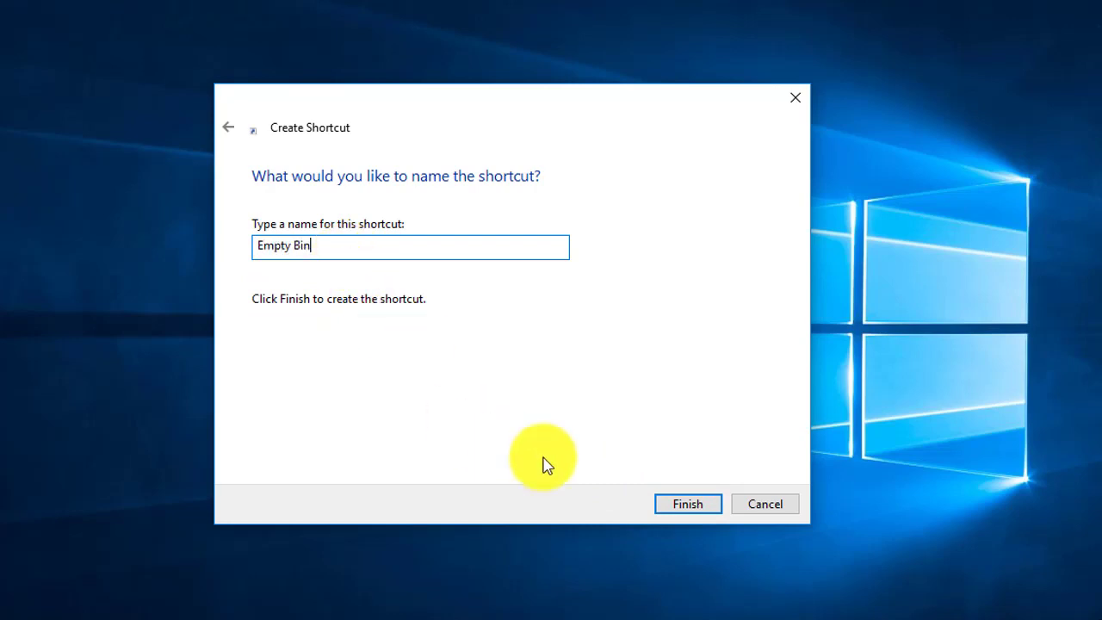
click(704, 514)
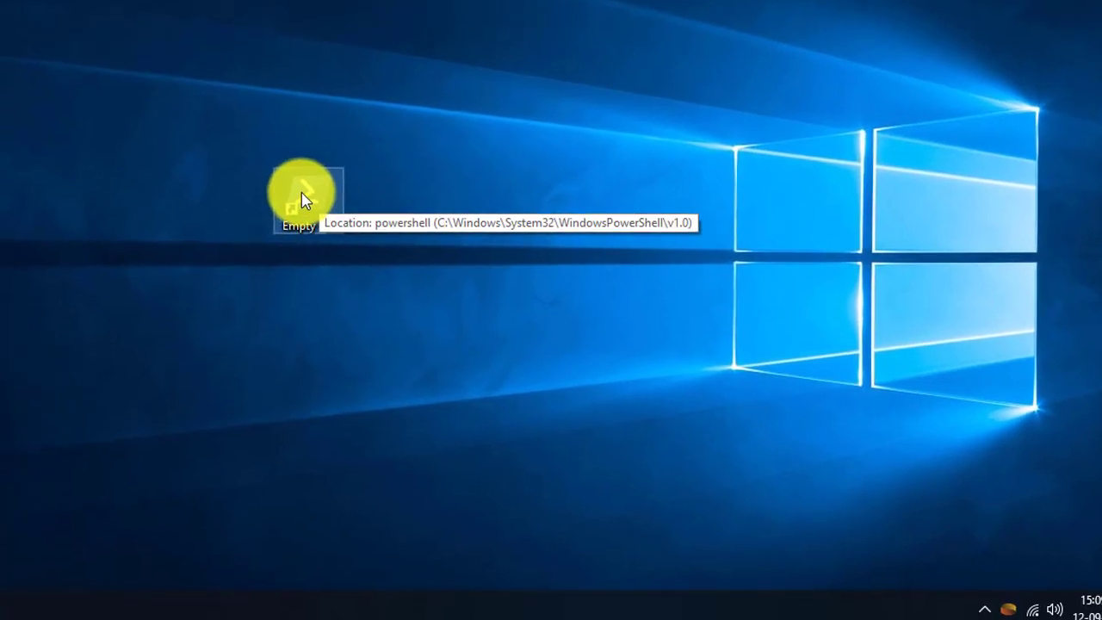
Step: Open the Empty Bin shortcut's Properties and its Change Icon dialog
right_click(296, 284)
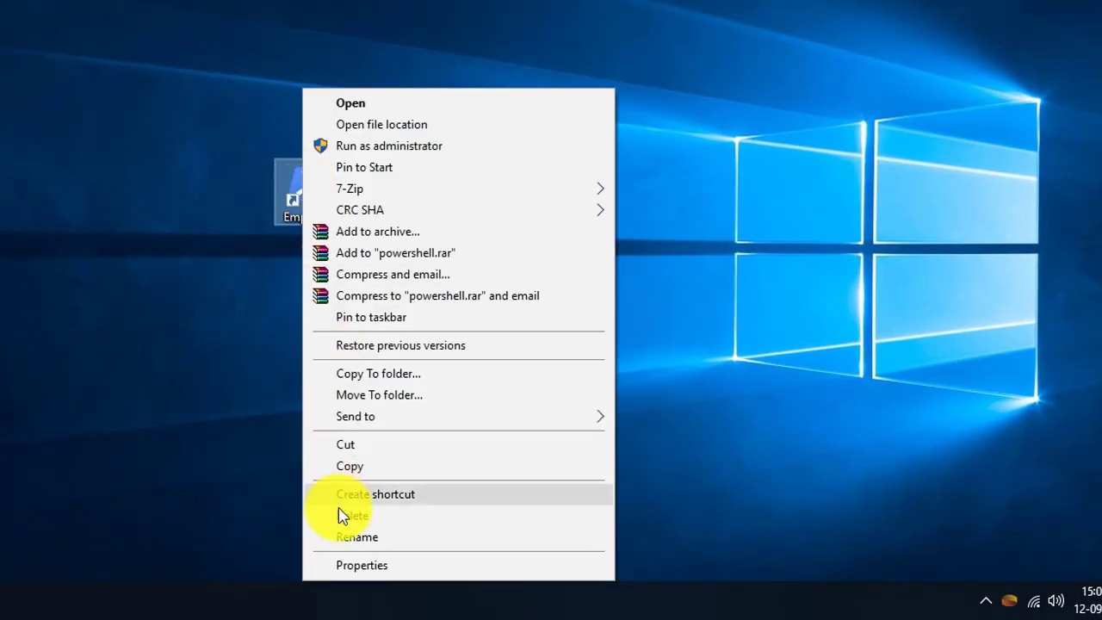
click(345, 565)
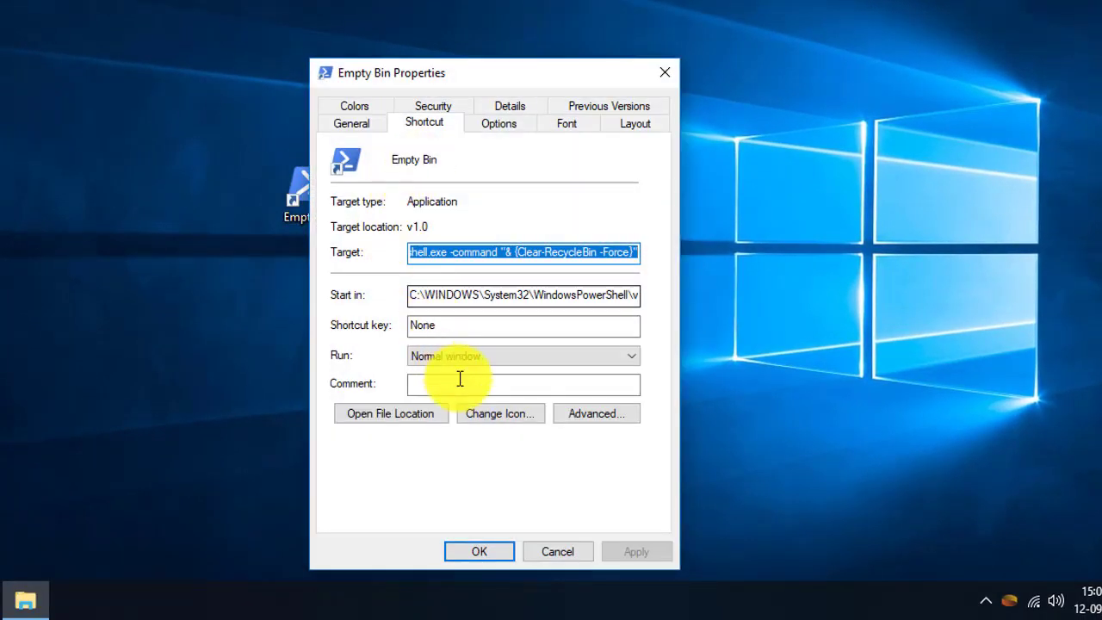
click(493, 418)
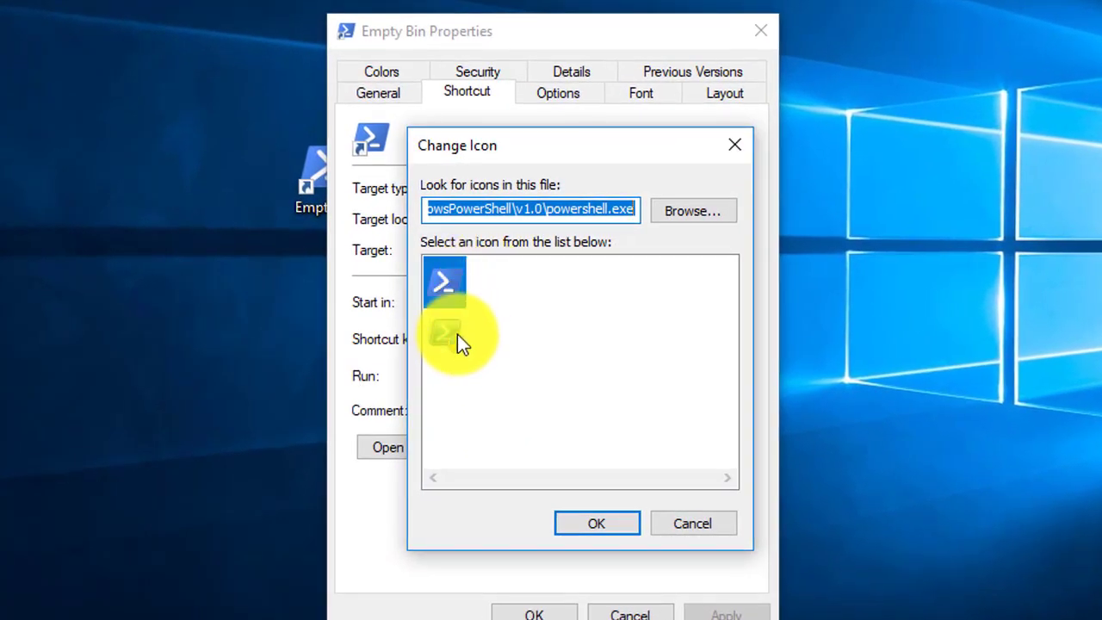
Step: Point the icon file path to C:\Windows\System32\shell32.dll and load its icons
click(635, 210)
drag(635, 210, 560, 252)
text(\Windows\System32\)
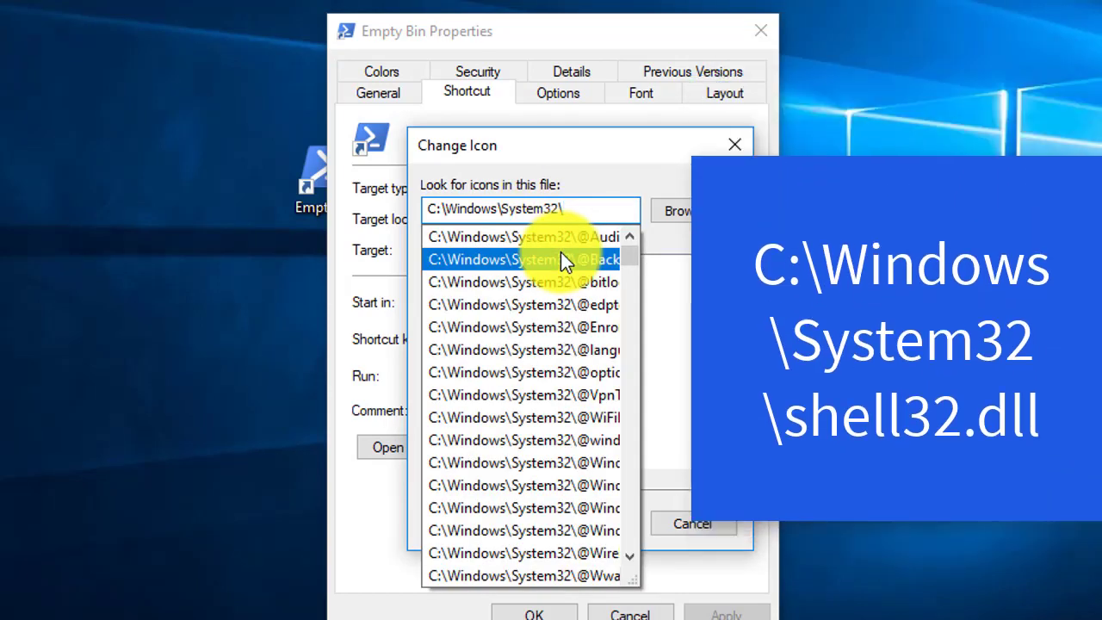
text(she)
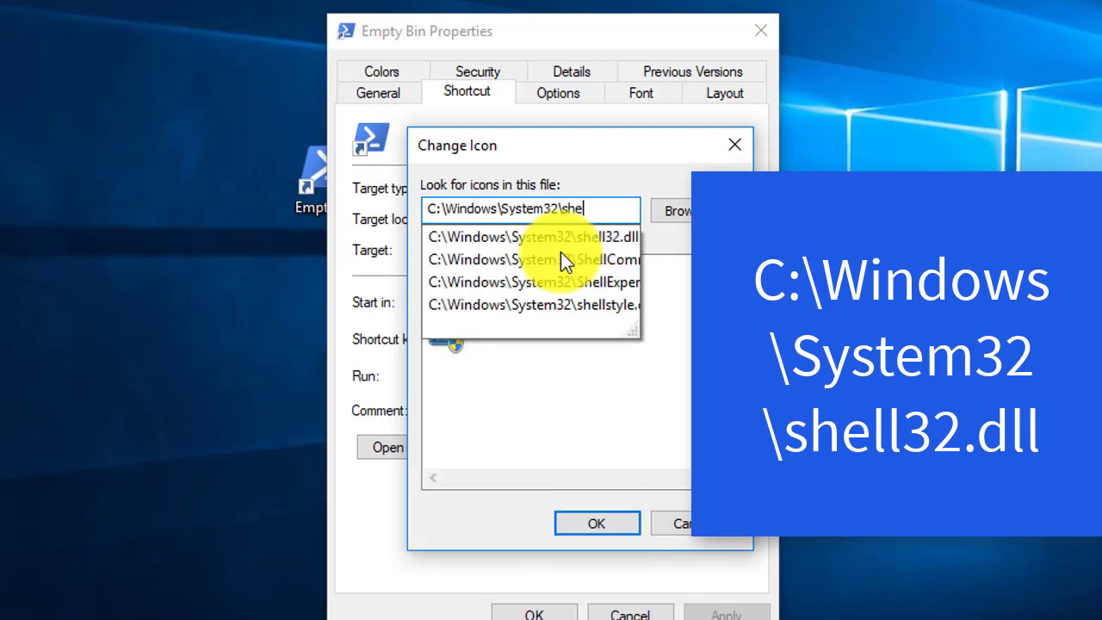
text(ll32.dll)
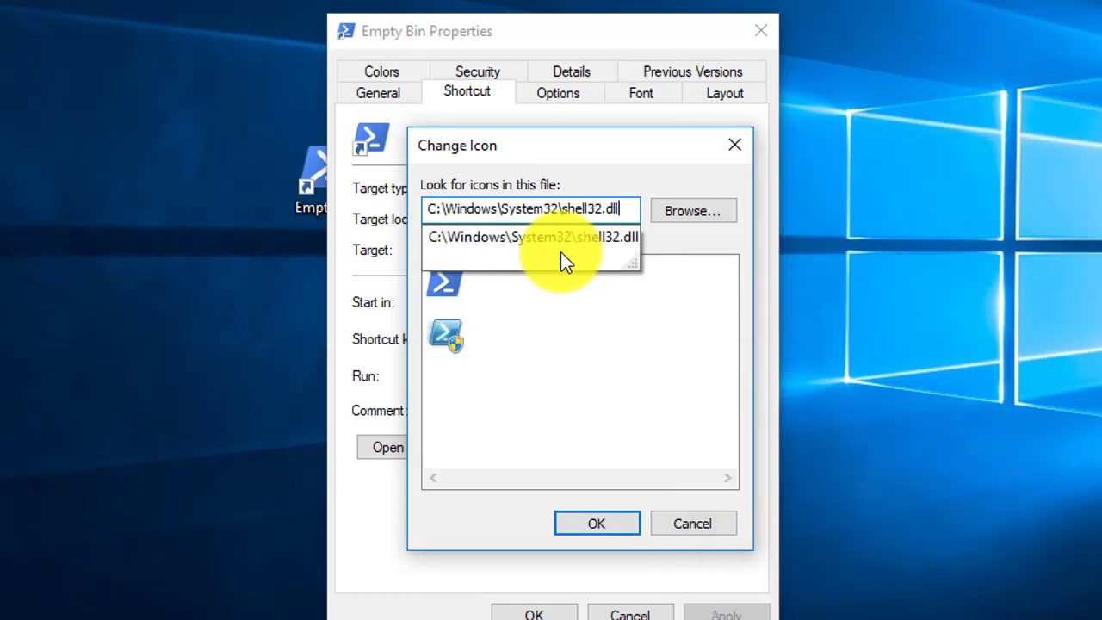
key(Escape)
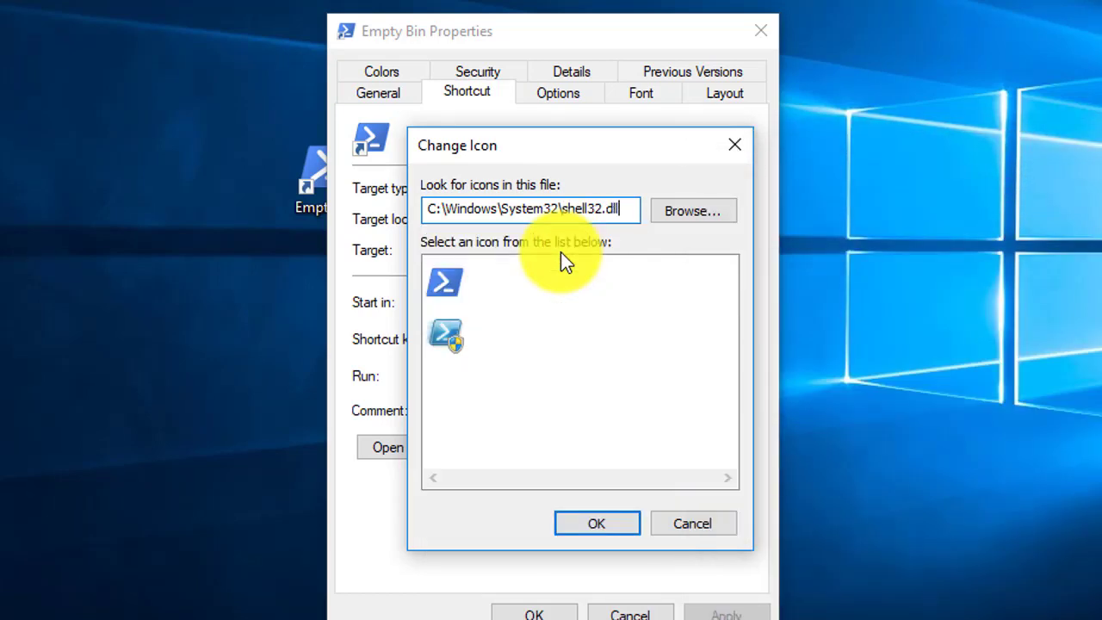
key(Return)
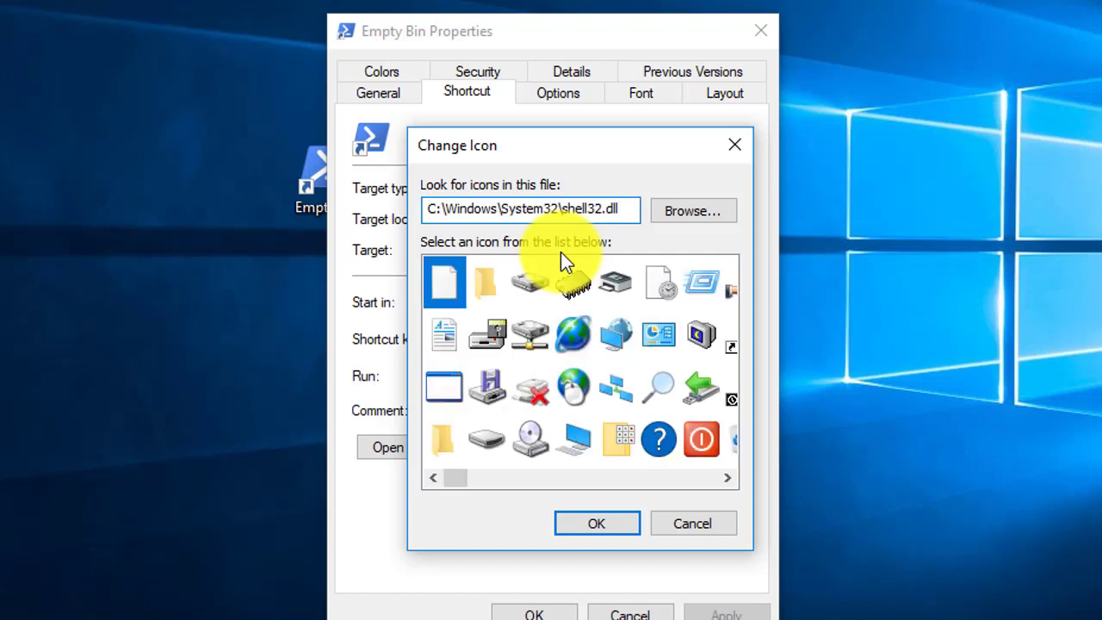
Step: Pick the recycle bin icon from shell32.dll and apply it to the shortcut
click(721, 479)
click(721, 479)
click(721, 479)
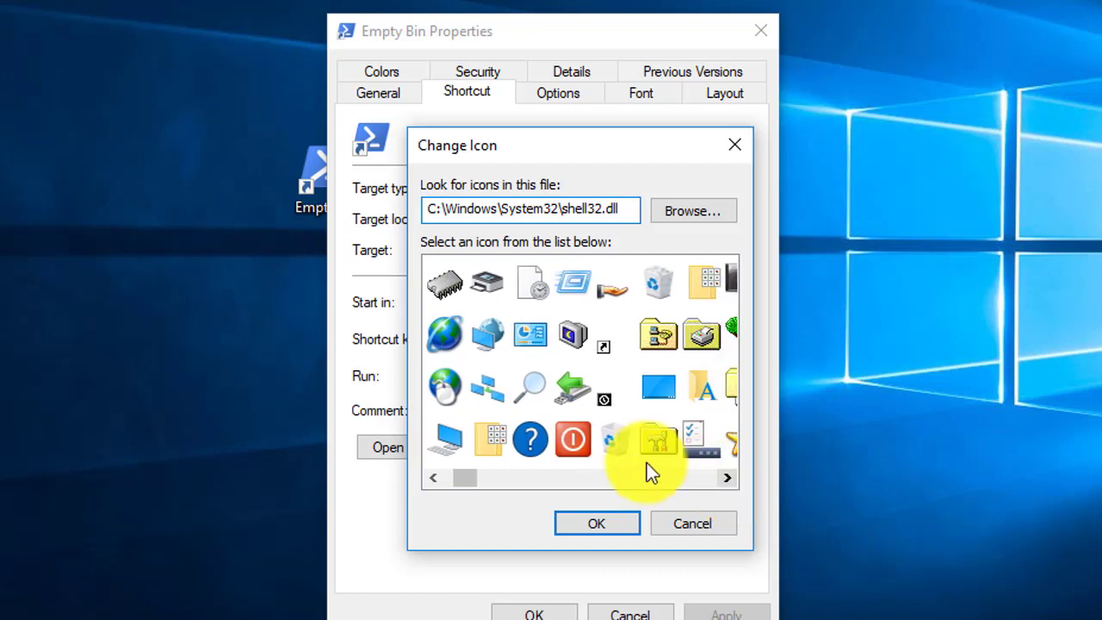
click(617, 441)
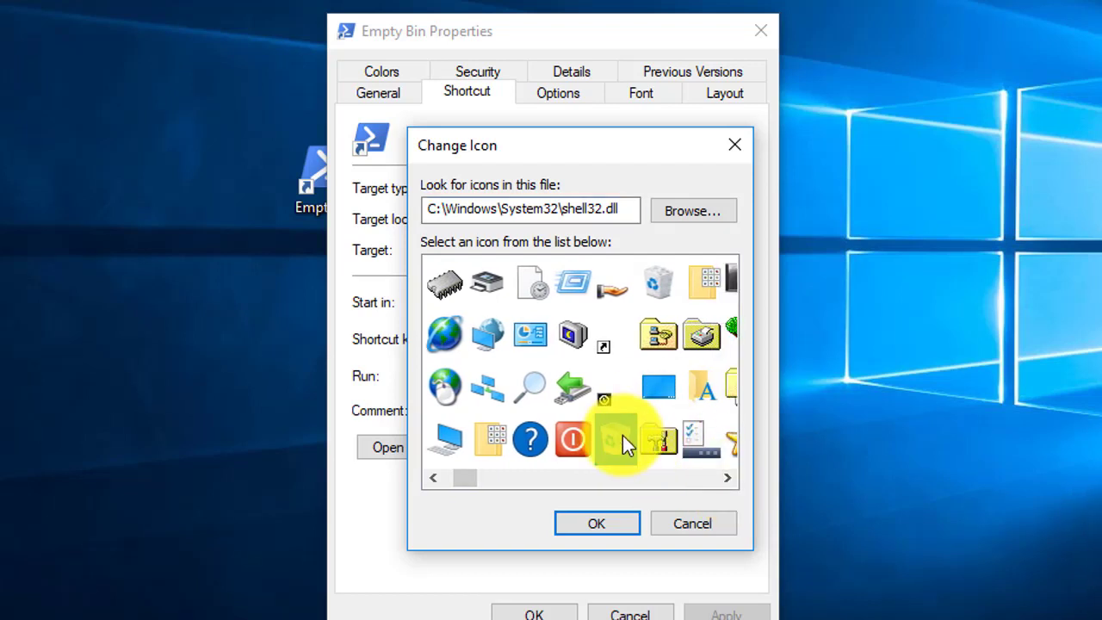
click(594, 527)
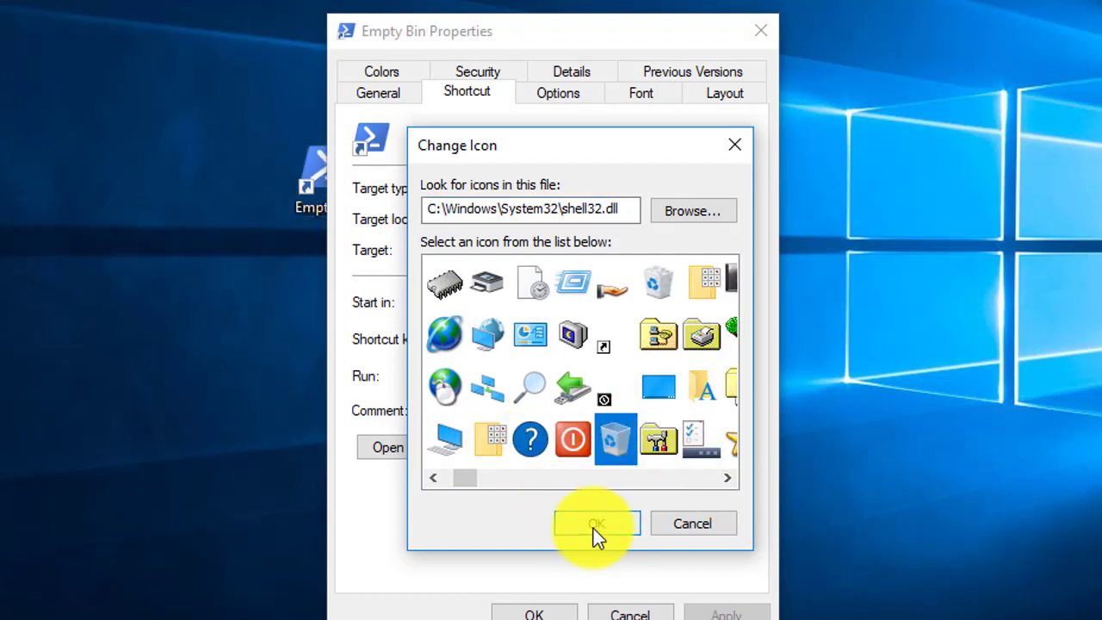
click(726, 614)
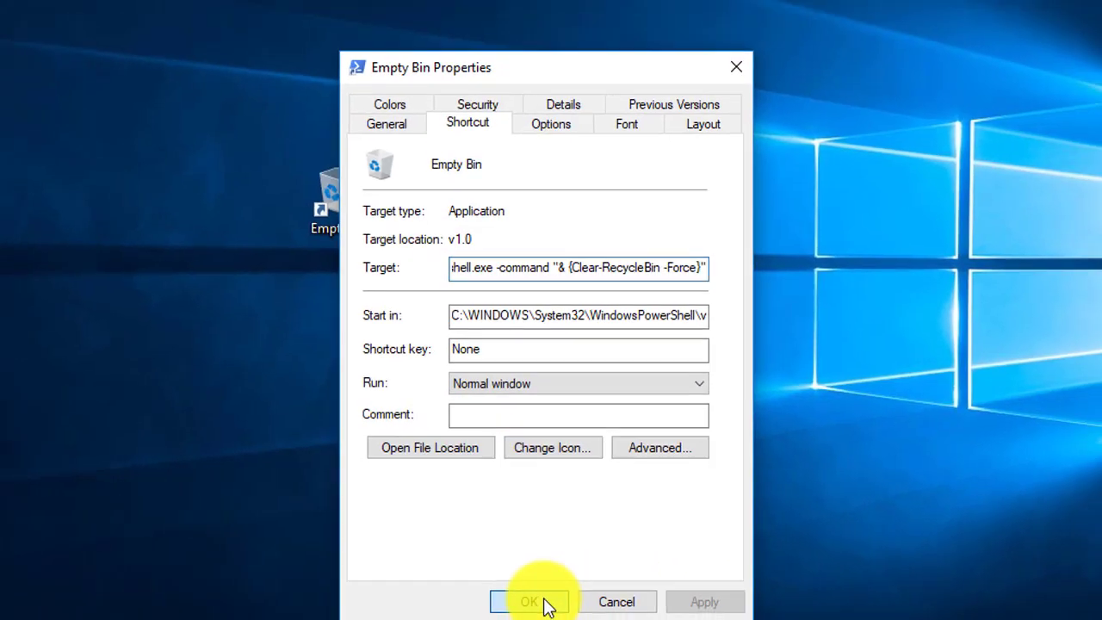
Step: Close the Empty Bin Properties with OK, keeping the recycle bin icon
click(538, 614)
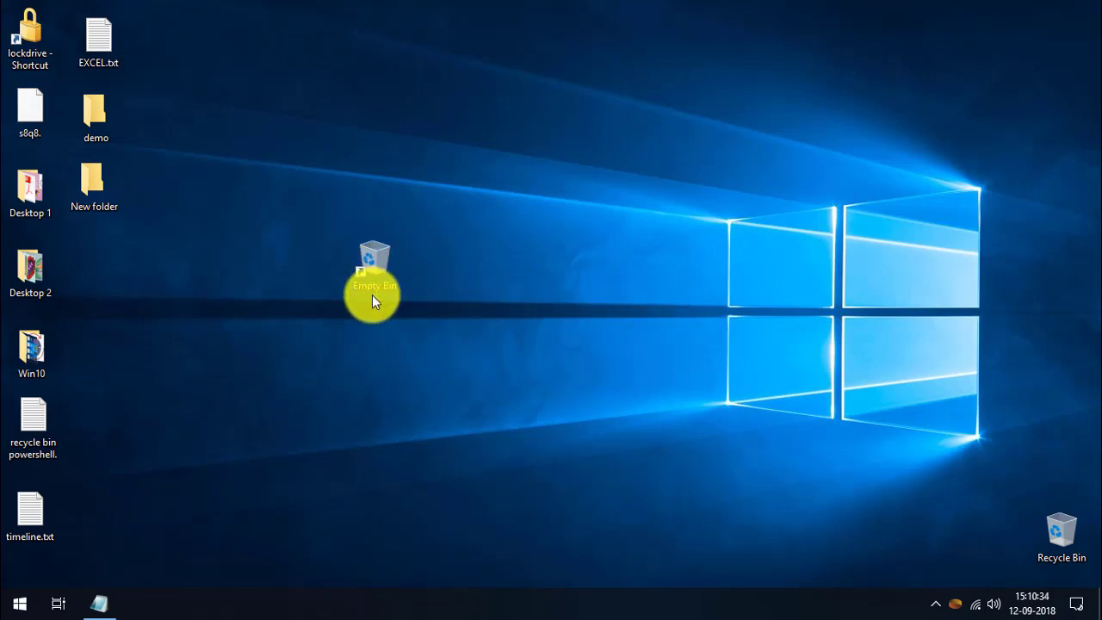
Step: Create a new folder on the desktop
right_click(95, 115)
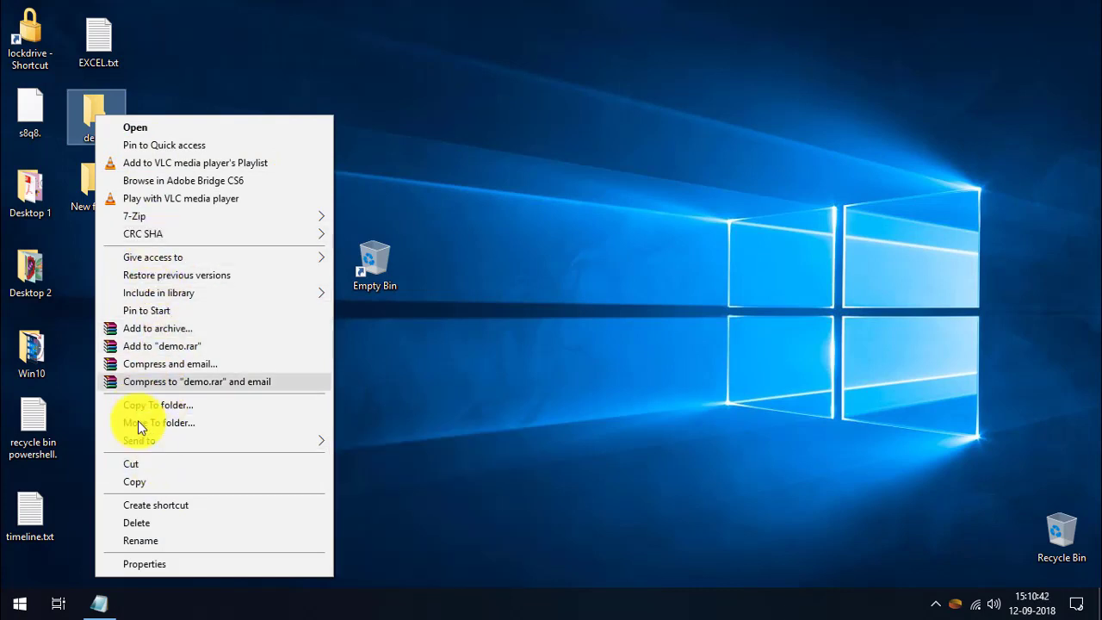
click(392, 441)
right_click(364, 111)
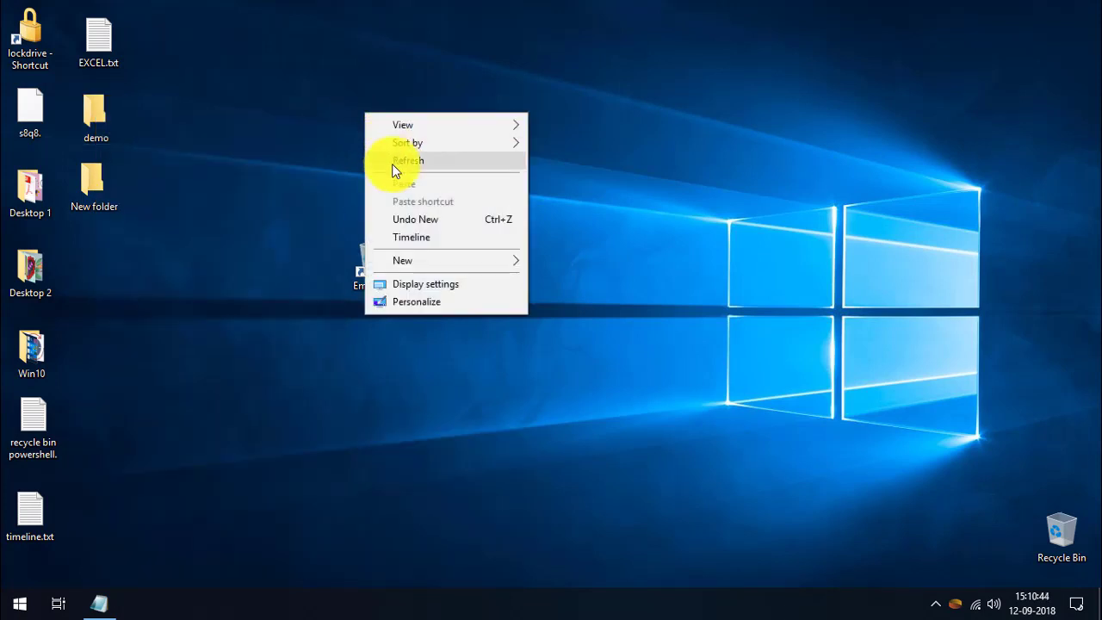
mouse_move(387, 258)
click(614, 271)
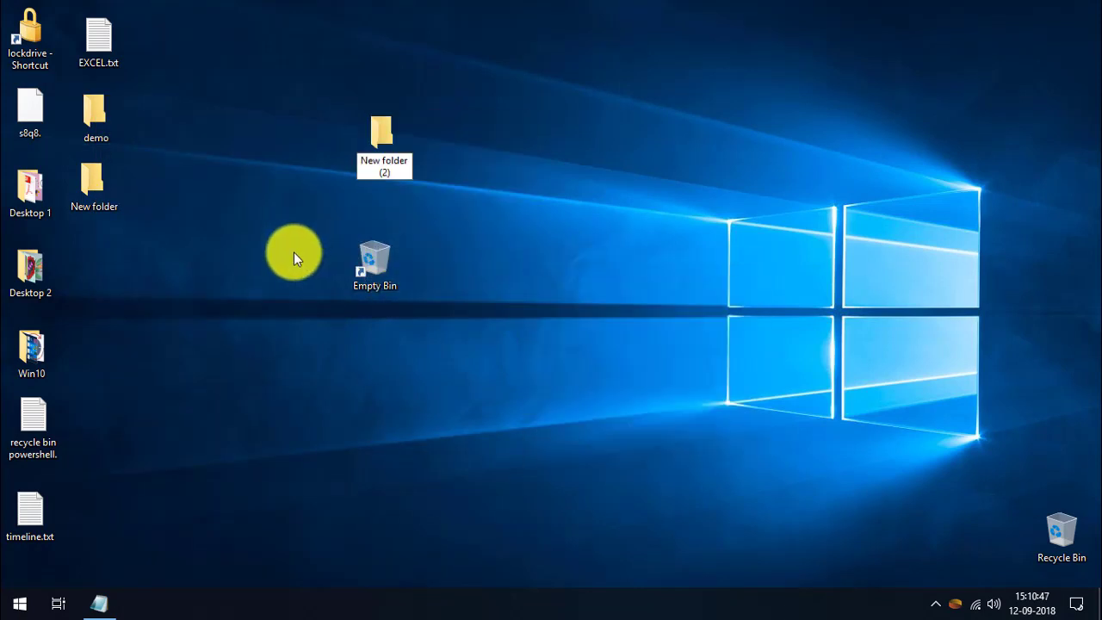
Step: Drag New folder (2) into the Recycle Bin, leaving the bin unemptied
drag(403, 166, 1064, 547)
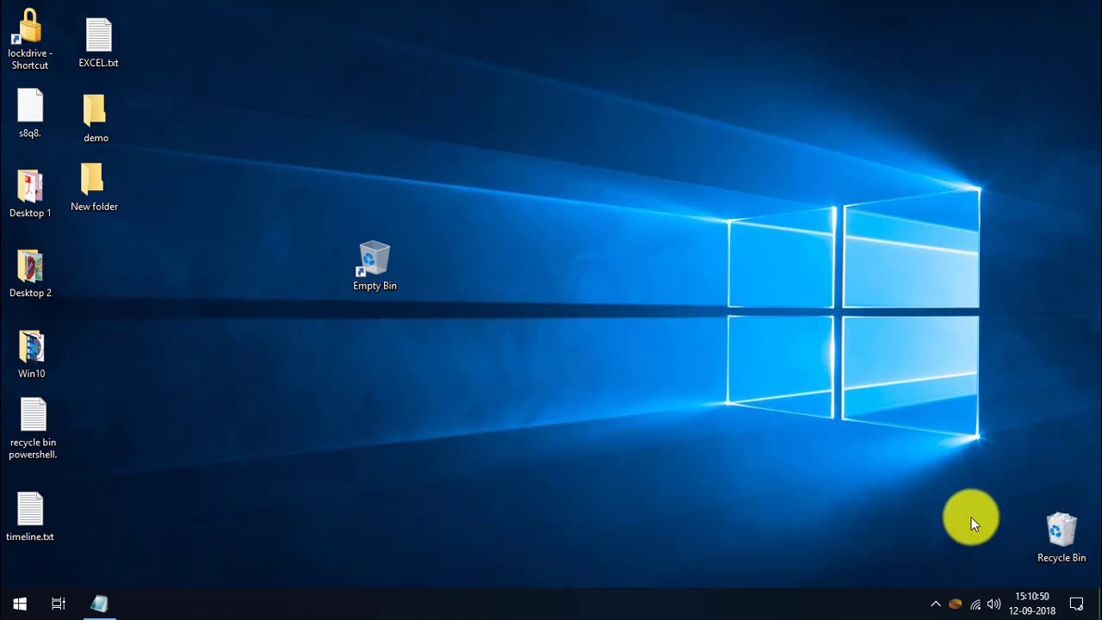
right_click(1053, 529)
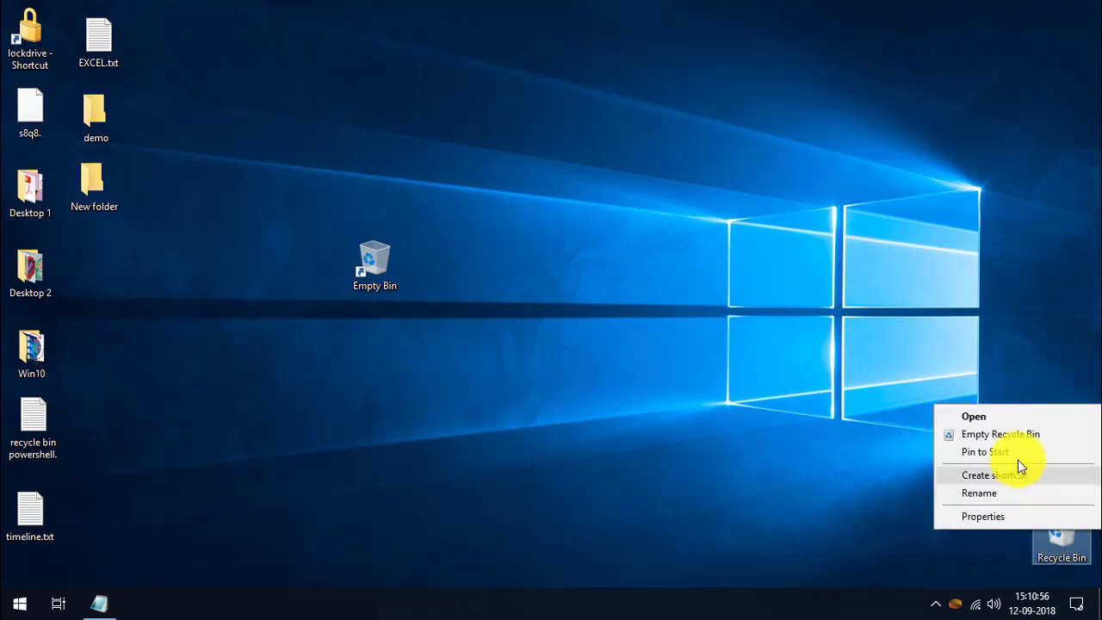
click(841, 431)
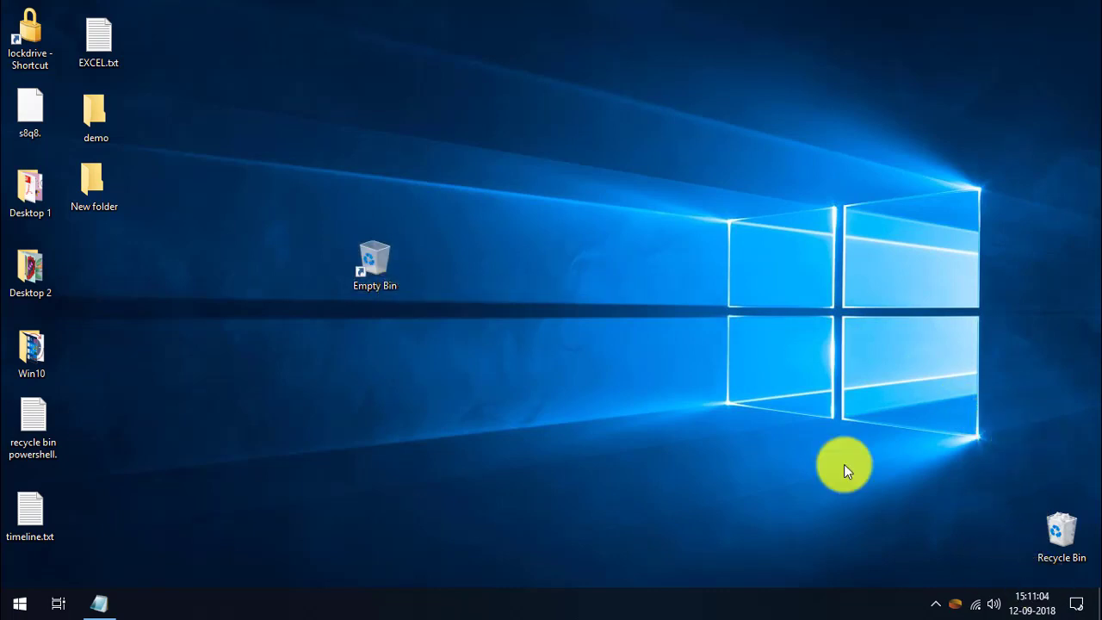
Step: Run the Empty Bin shortcut and close the Recycle Bin window once it shows empty
double_click(379, 264)
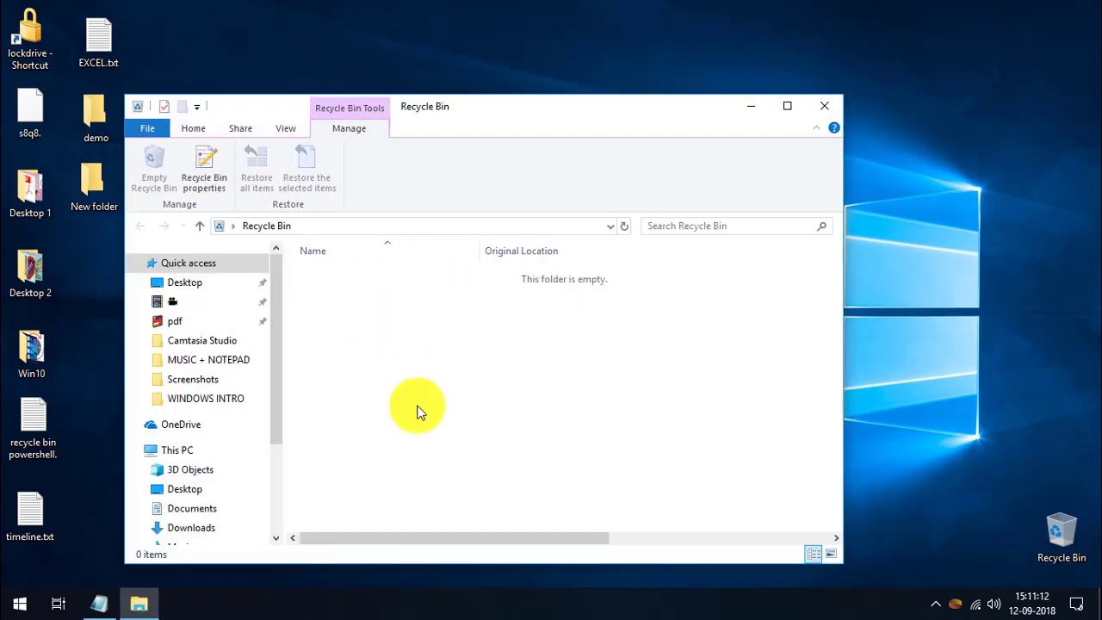
click(824, 105)
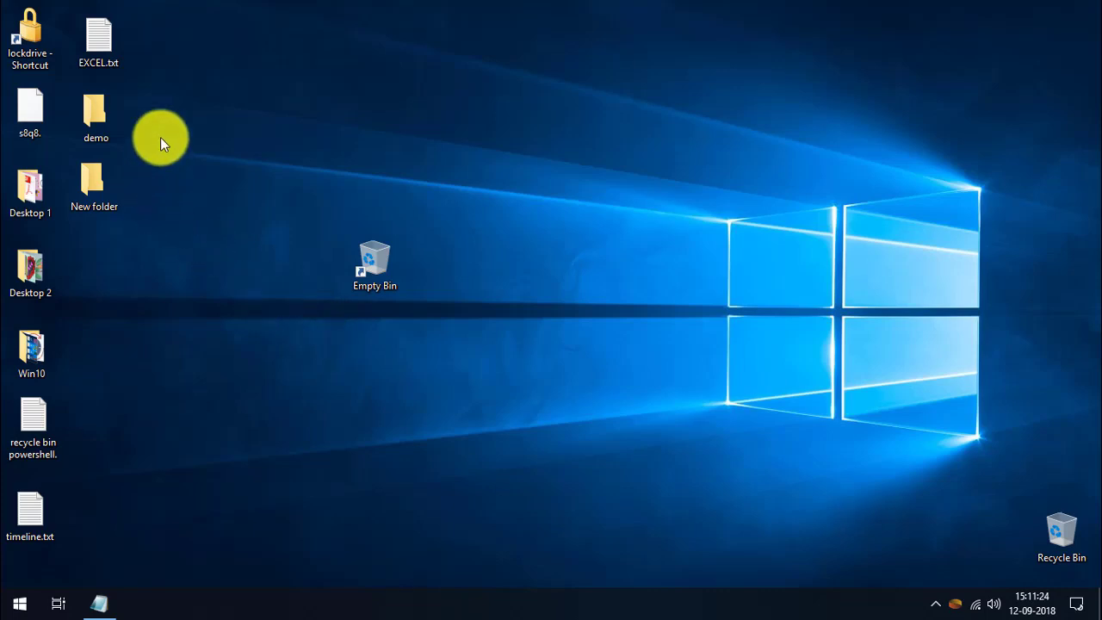
Step: Select the demo and New folder folders together and drop them onto the Recycle Bin
drag(129, 82, 92, 224)
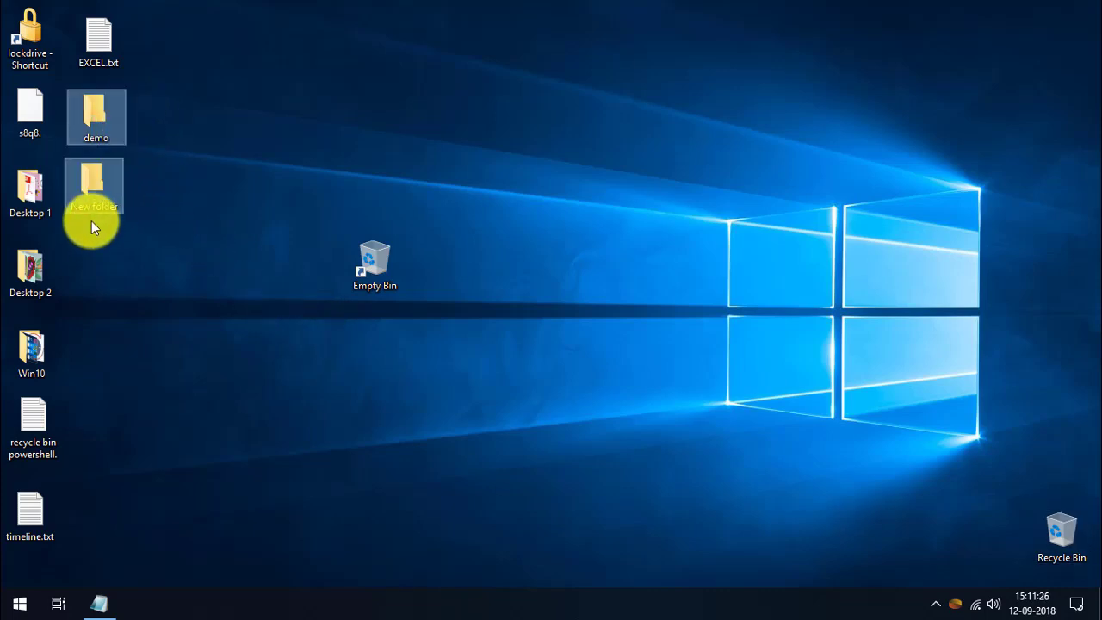
drag(91, 184, 1053, 534)
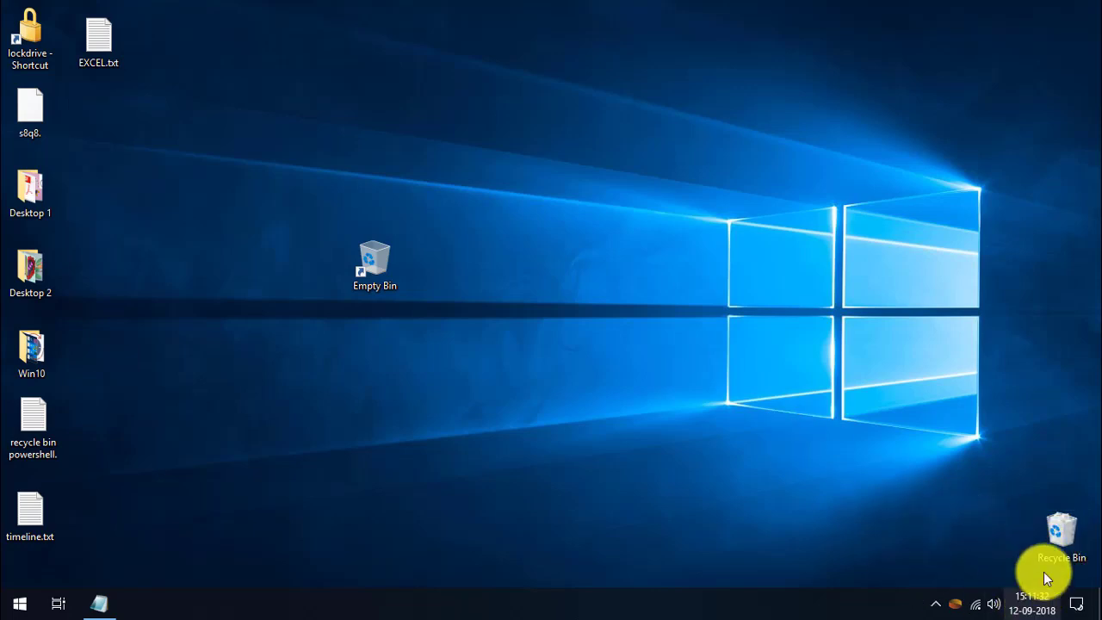
Step: Pin Empty Bin to Start and find its recycle-bin tile in the Start menu
right_click(374, 259)
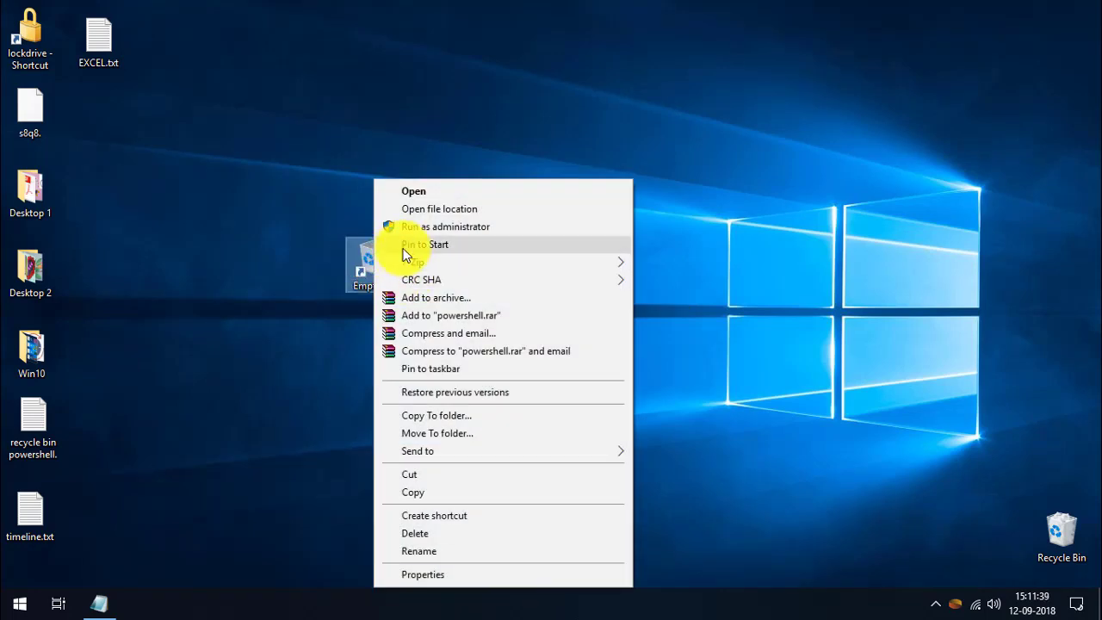
click(412, 244)
click(18, 603)
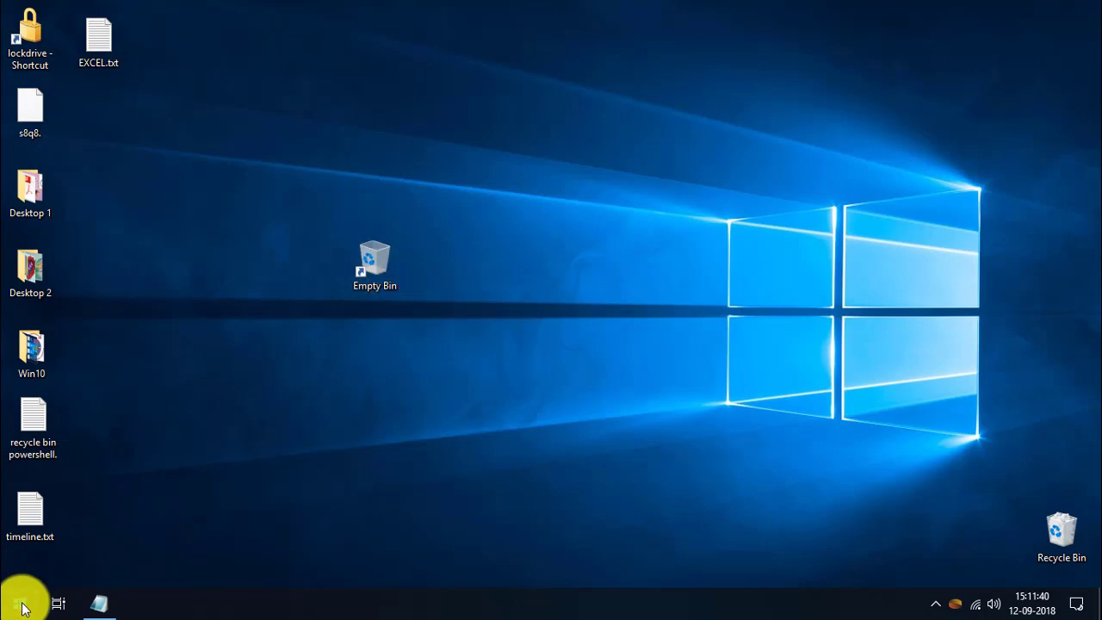
scroll(561, 494, down, 2)
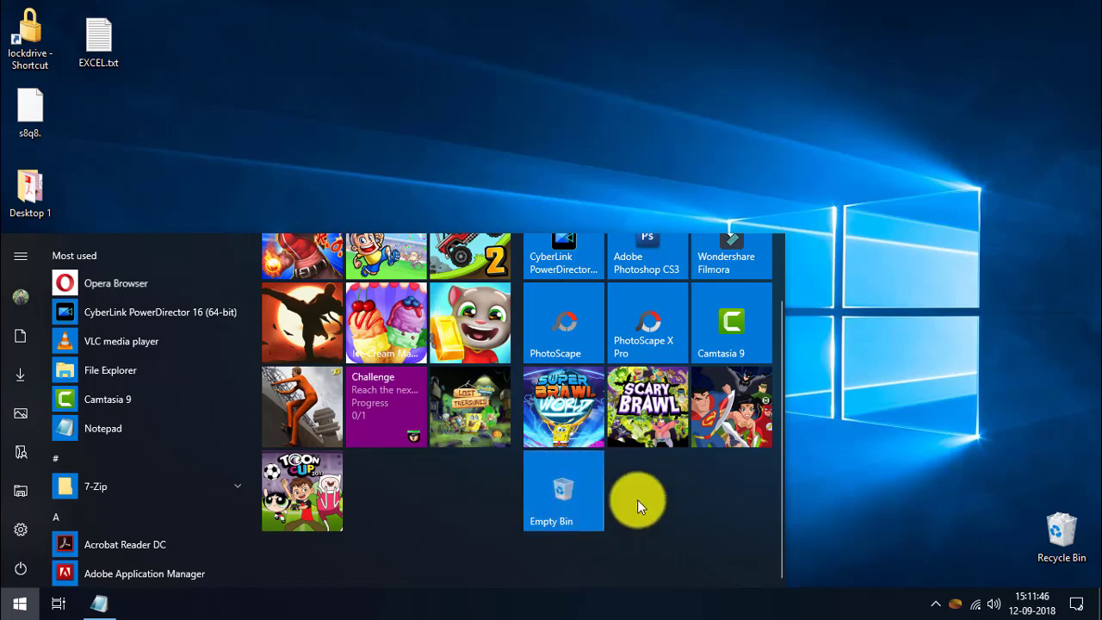
Step: Switch on tablet mode and run the Empty Bin tile from the Start screen
click(926, 505)
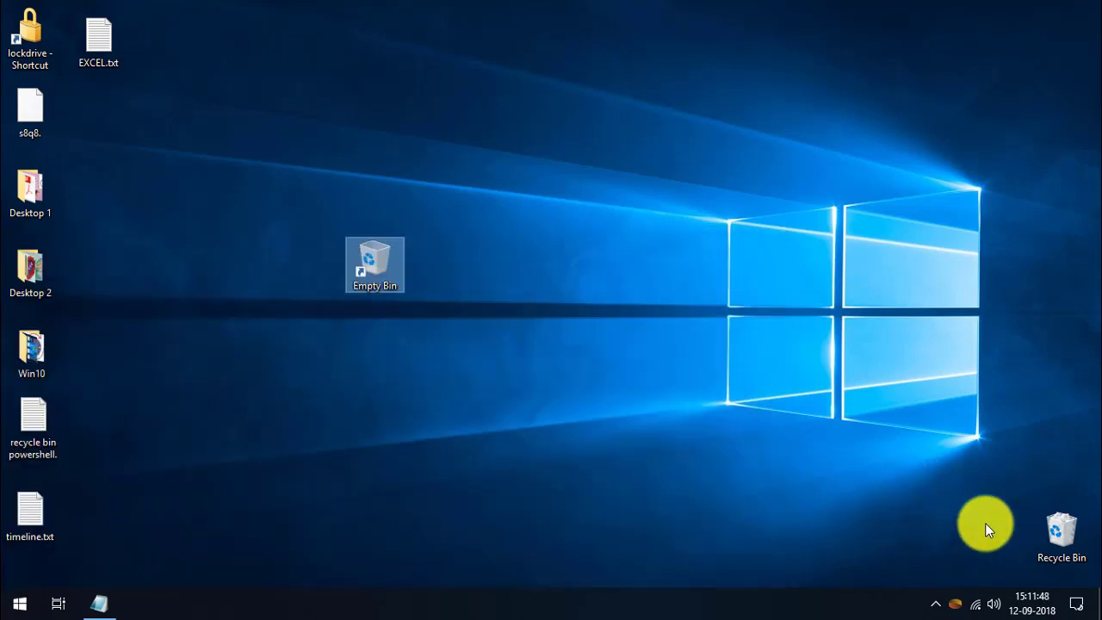
click(1073, 607)
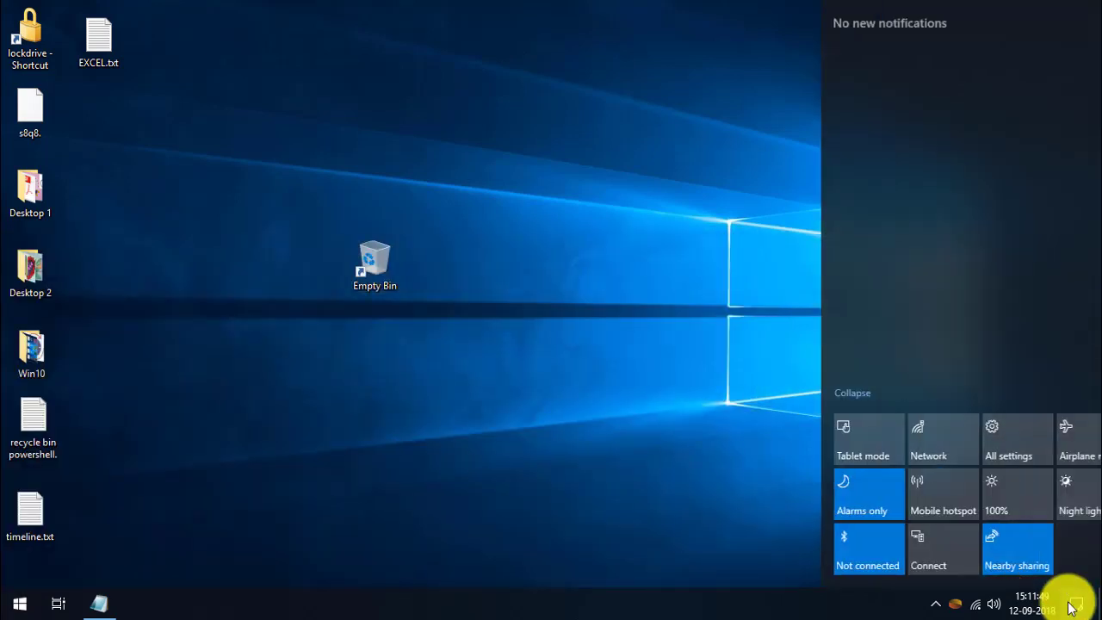
click(825, 439)
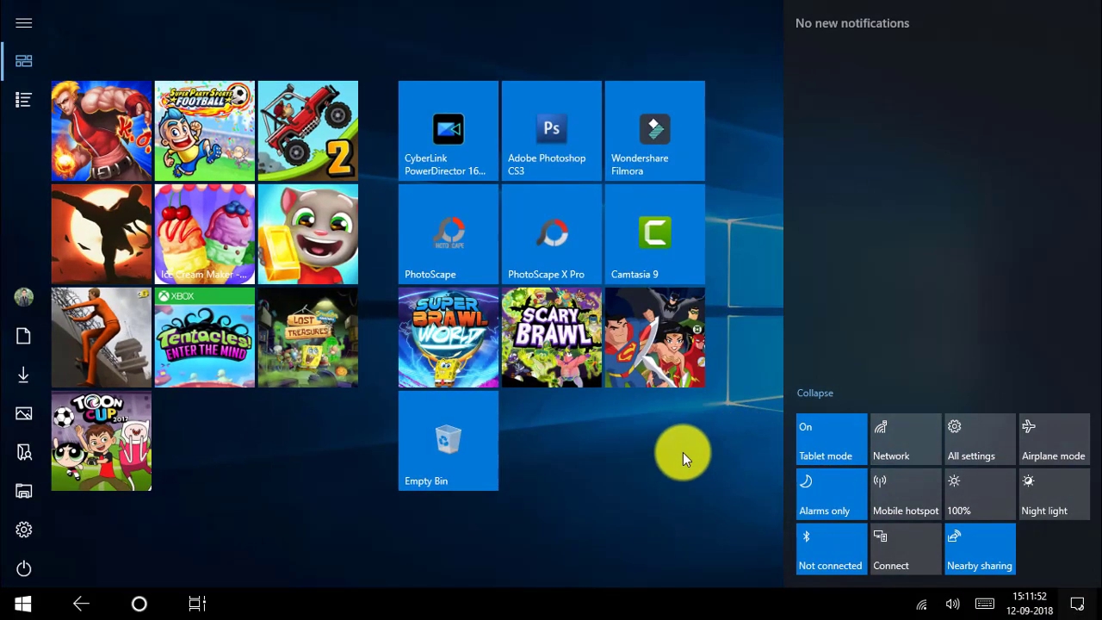
click(683, 452)
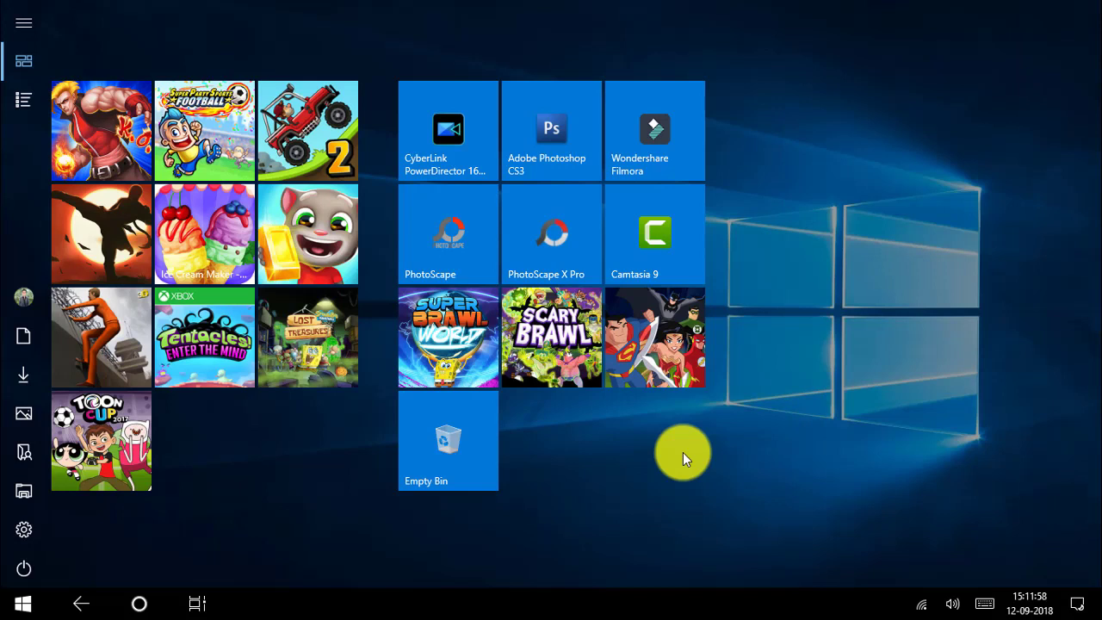
click(449, 449)
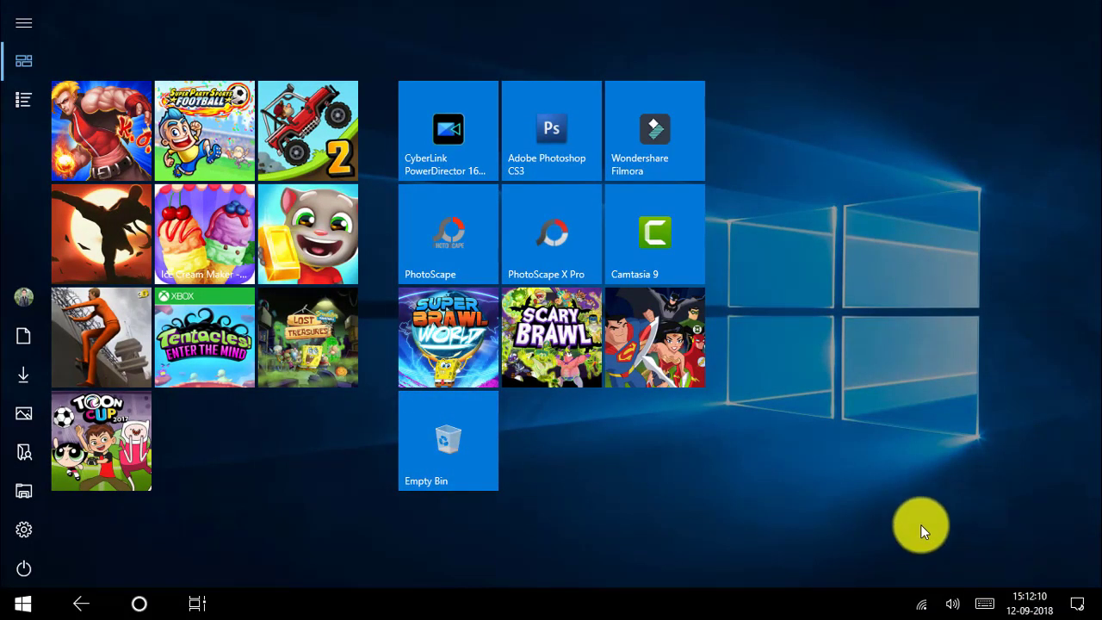
Step: Turn tablet mode back off and open the Recycle Bin to confirm it is empty
click(1077, 603)
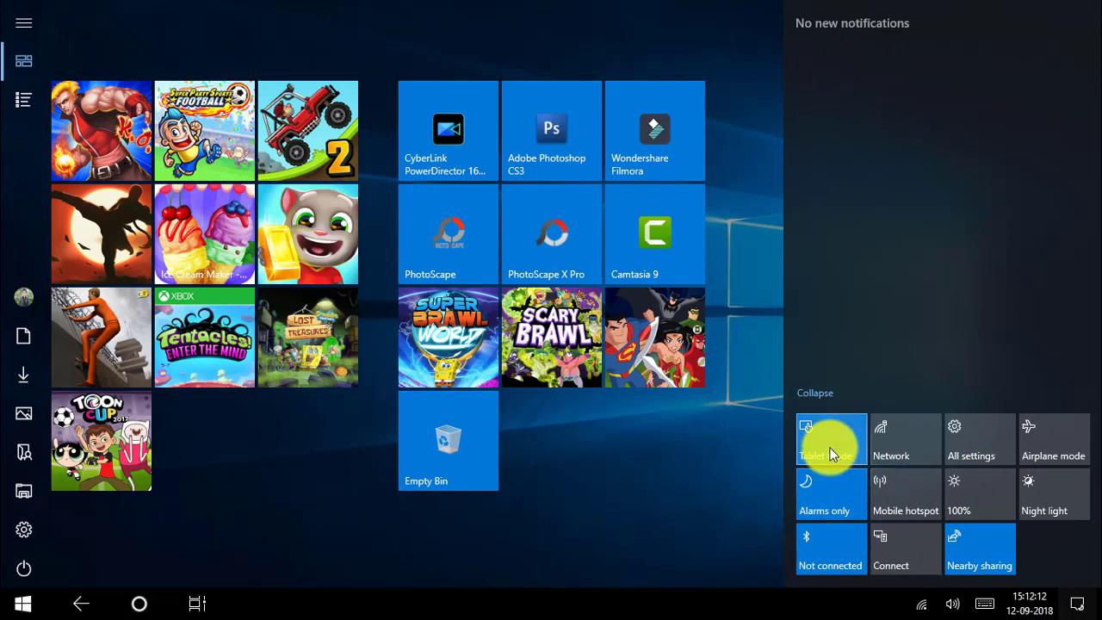
click(832, 455)
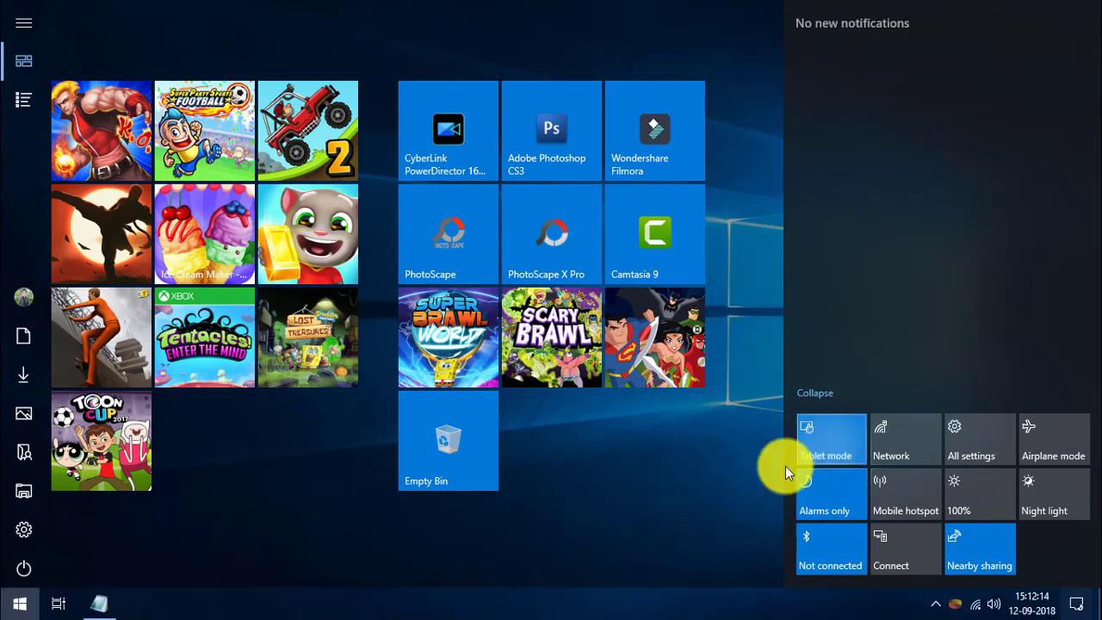
click(724, 181)
double_click(1050, 541)
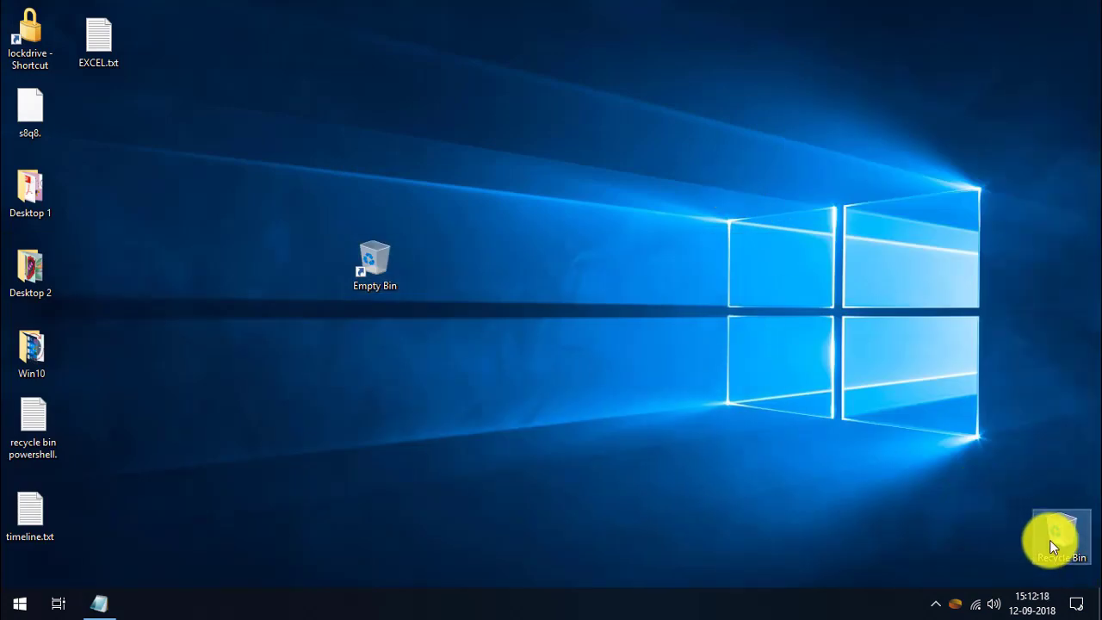